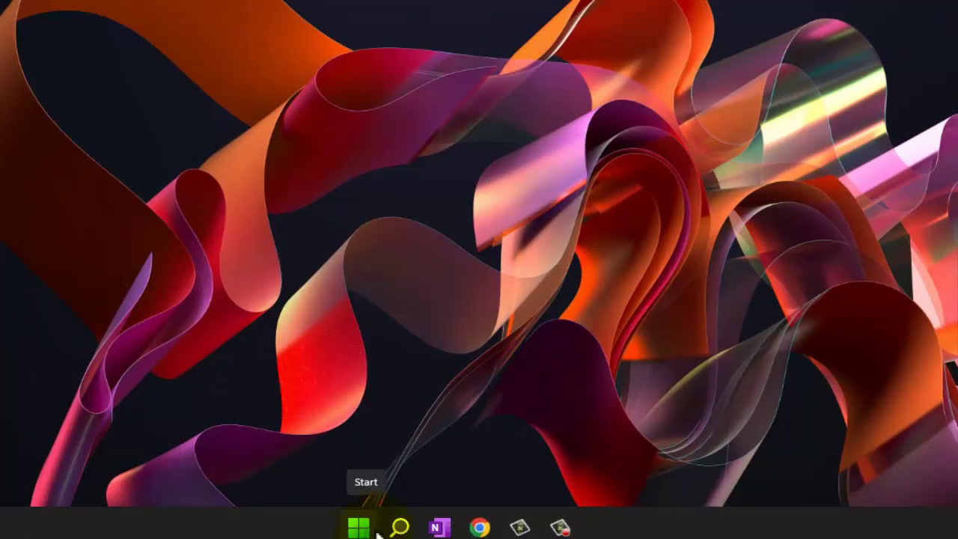
# Step: Launch Settings from the Win+X menu and go to Privacy & security > Windows Security
pyautogui.rightClick(362, 529)
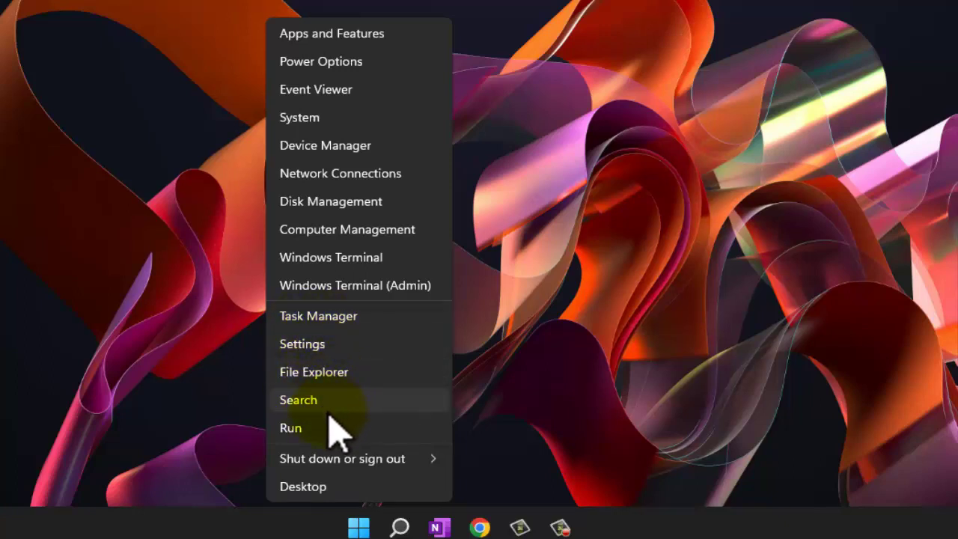
pyautogui.click(297, 346)
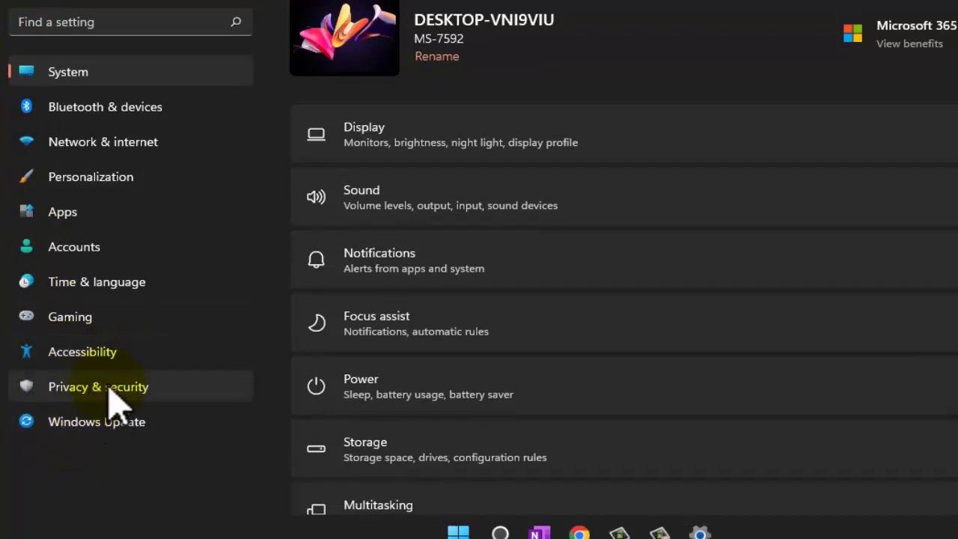
pyautogui.click(104, 395)
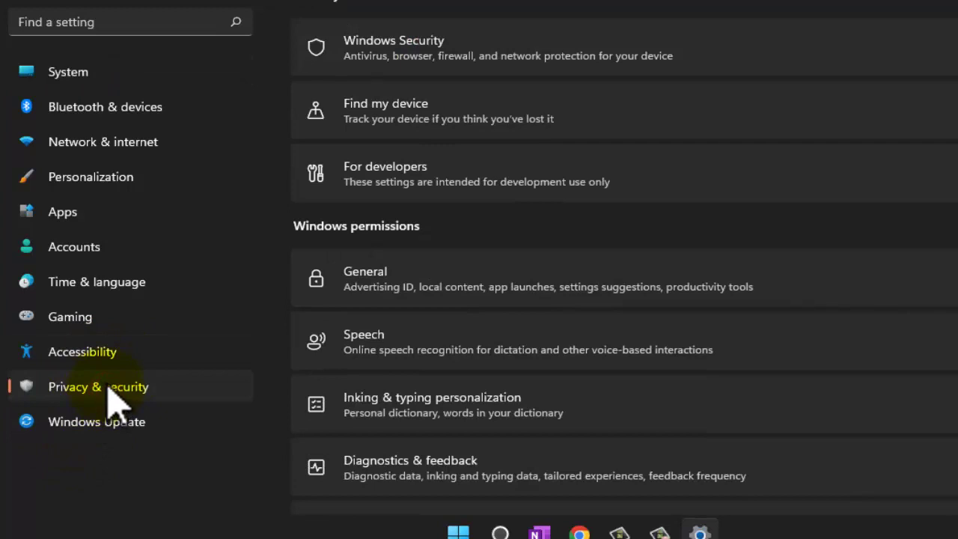
pyautogui.click(142, 386)
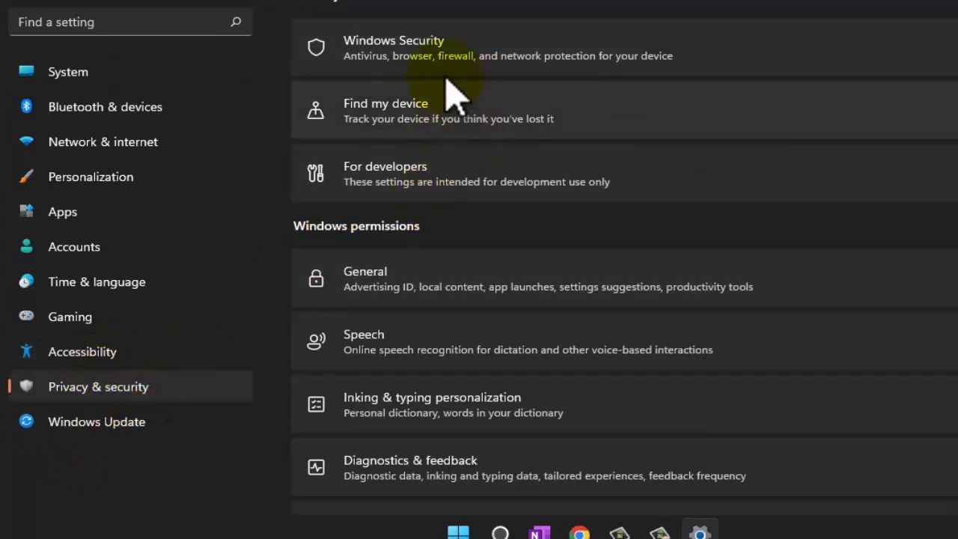
pyautogui.click(430, 51)
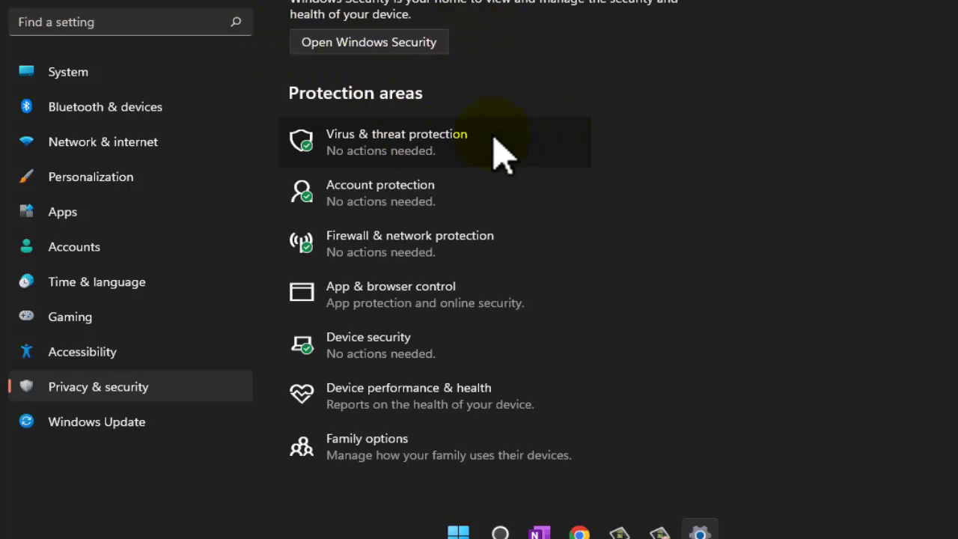
# Step: Launch Virus & threat protection and view its Protection history
pyautogui.click(410, 144)
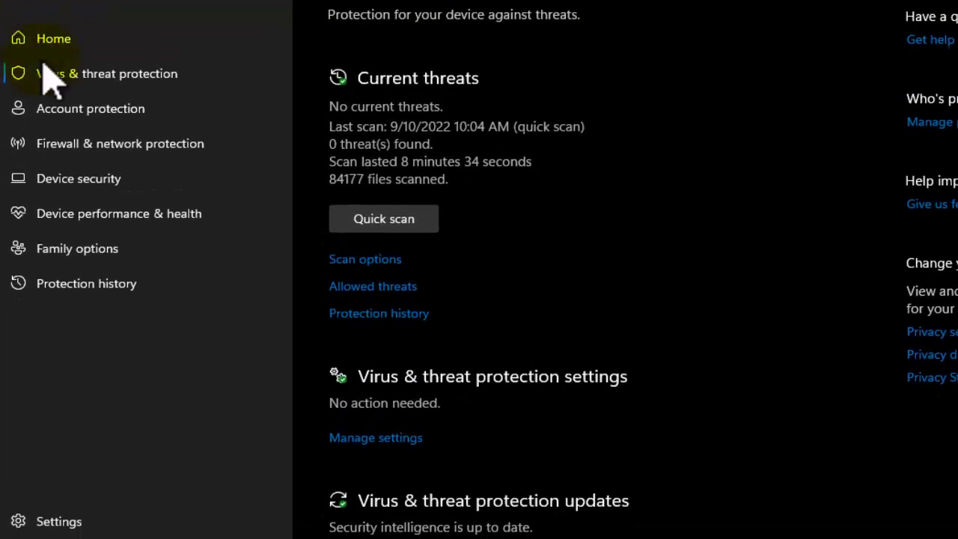
pyautogui.click(86, 288)
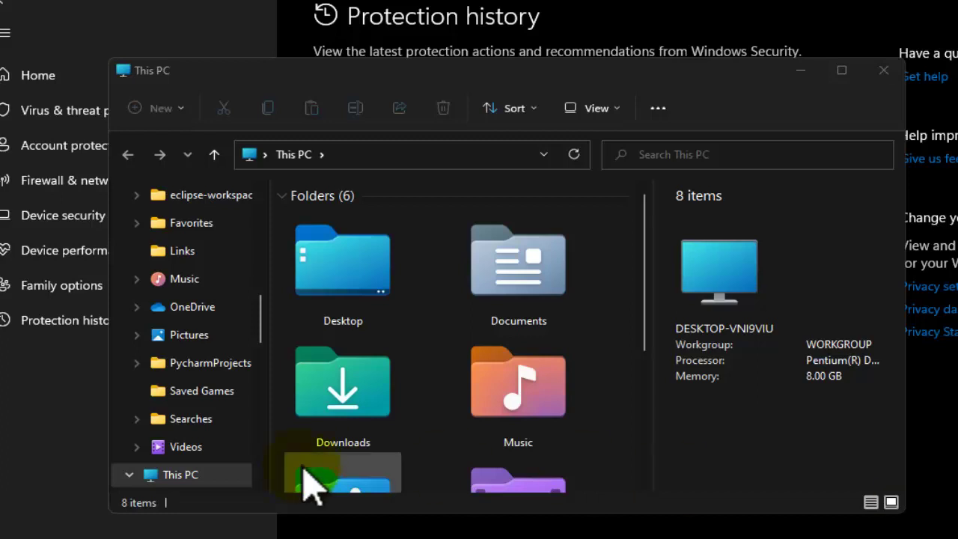
# Step: Maximize the File Explorer window and browse into Local Disk (C:)
pyautogui.scroll(-3, 310, 481)
pyautogui.click(841, 71)
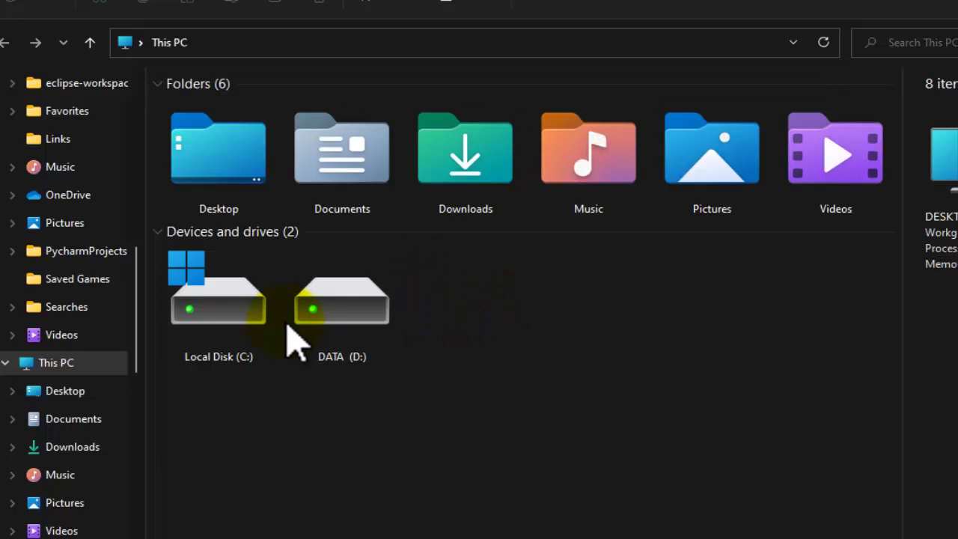
pyautogui.doubleClick(232, 326)
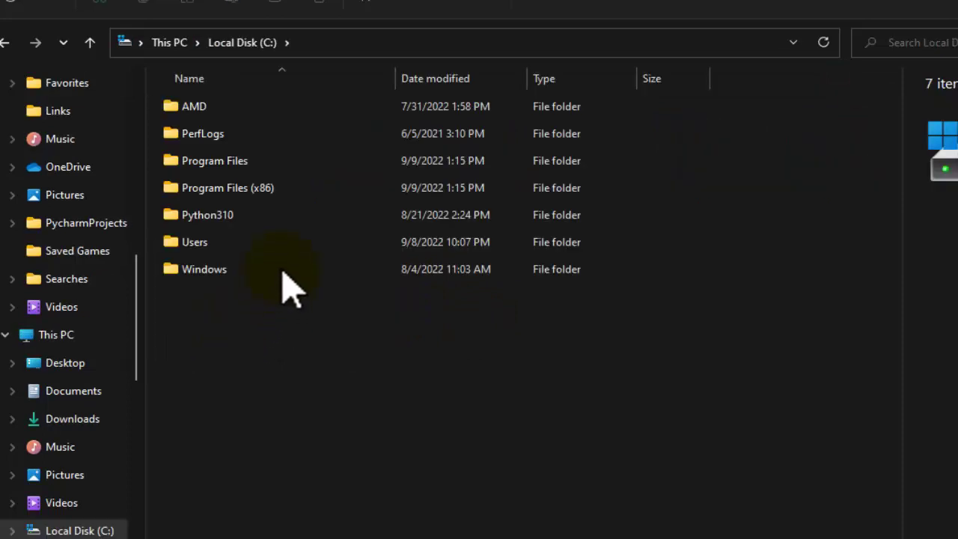
pyautogui.click(275, 217)
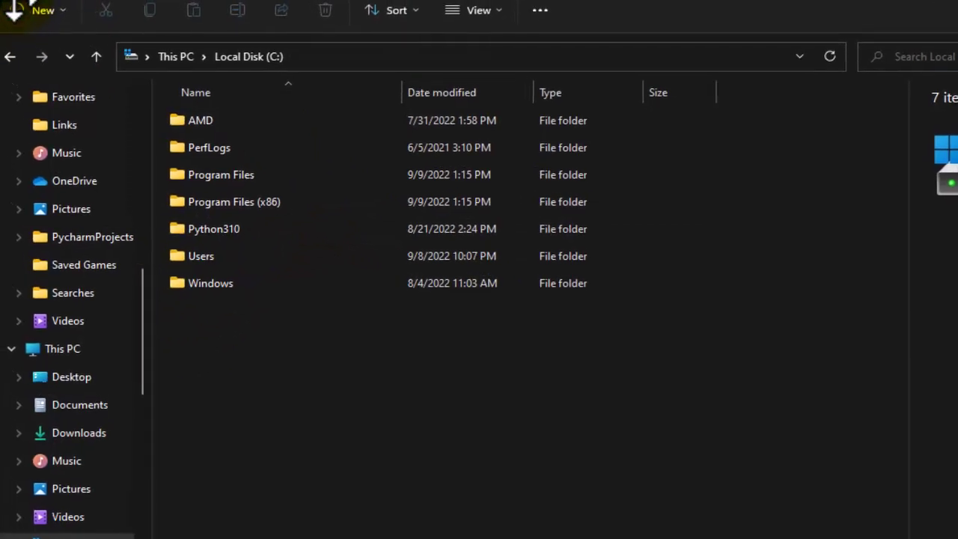
# Step: Turn on Hidden items so ProgramData and other hidden folders appear on C:
pyautogui.click(479, 15)
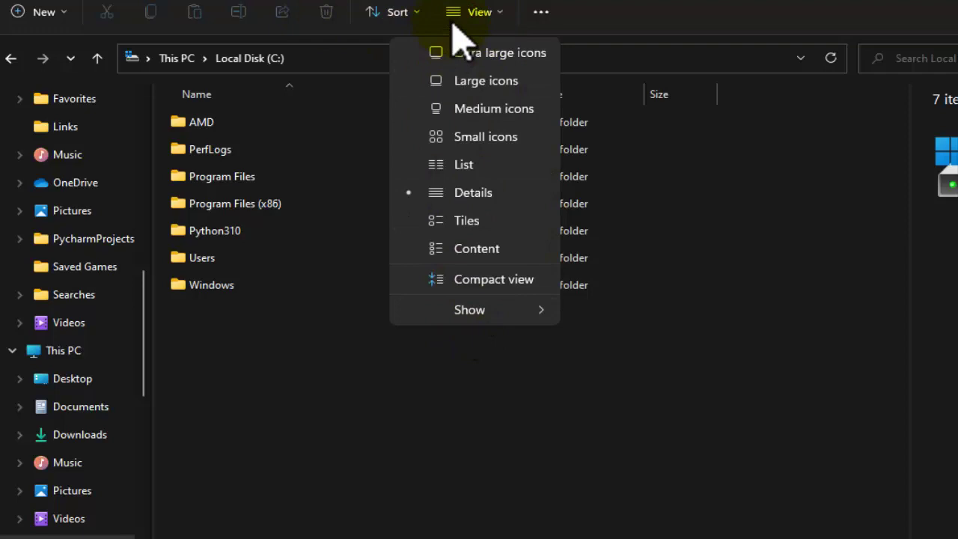
pyautogui.click(471, 15)
pyautogui.click(471, 15)
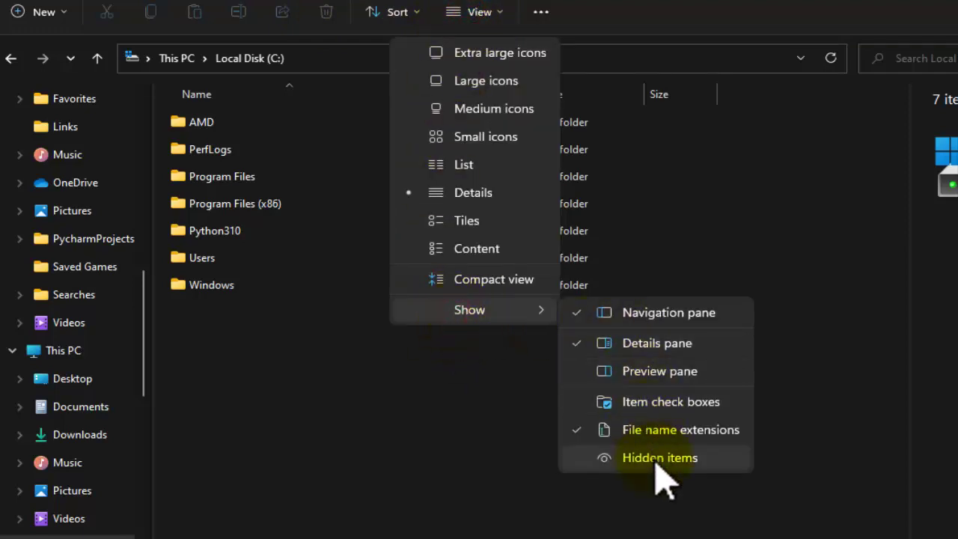
pyautogui.moveTo(479, 310)
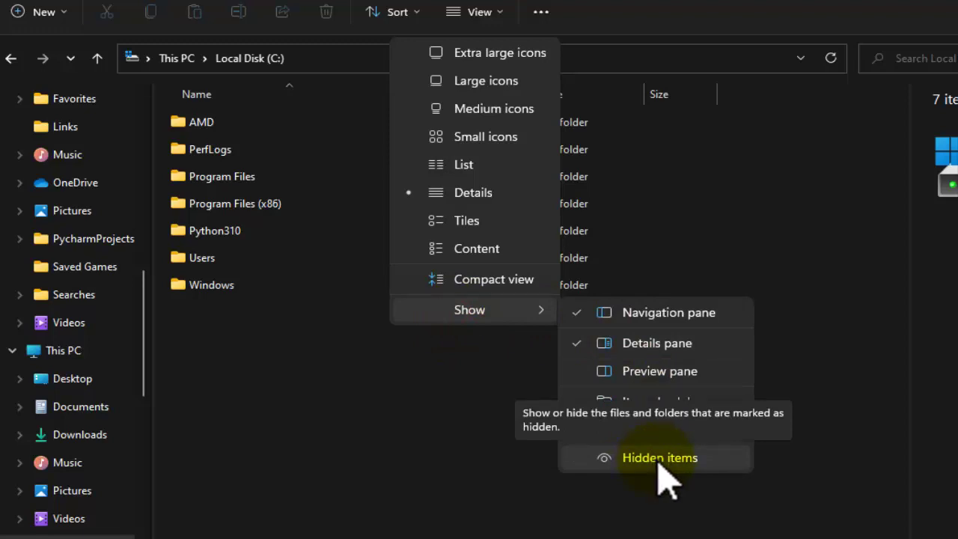
pyautogui.click(659, 458)
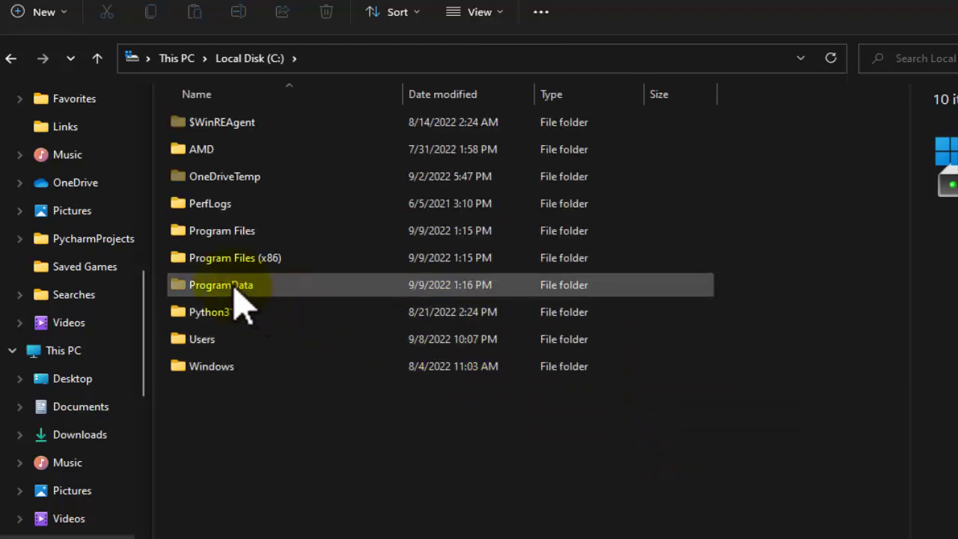
pyautogui.keyDown('ctrl'); pyautogui.scroll(1, 203, 285); pyautogui.keyUp('ctrl')
pyautogui.keyDown('ctrl'); pyautogui.scroll(1, 204, 285); pyautogui.keyUp('ctrl')
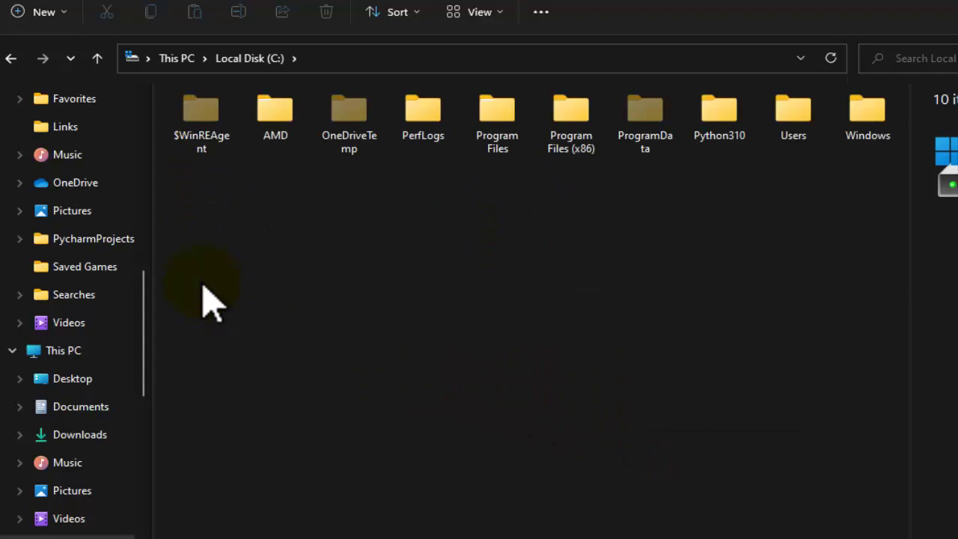
pyautogui.keyDown('ctrl'); pyautogui.scroll(1, 203, 285); pyautogui.keyUp('ctrl')
pyautogui.keyDown('ctrl'); pyautogui.scroll(1, 204, 287); pyautogui.keyUp('ctrl')
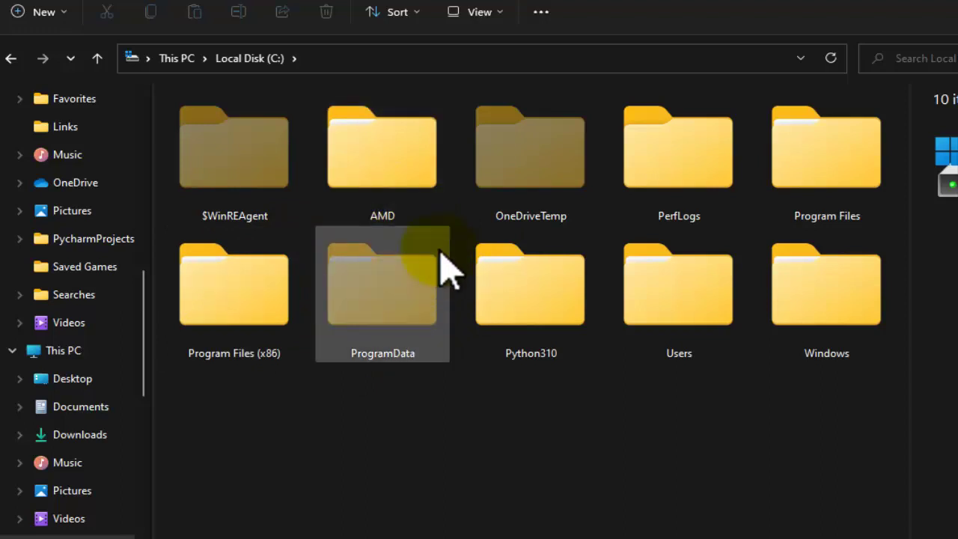
# Step: Switch the C: drive folder view to Large icons
pyautogui.click(478, 12)
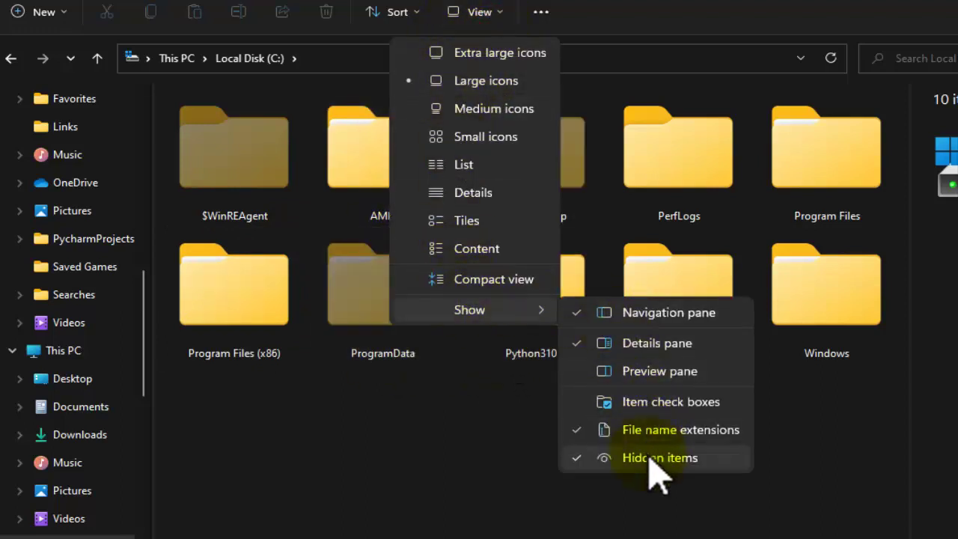
pyautogui.click(485, 447)
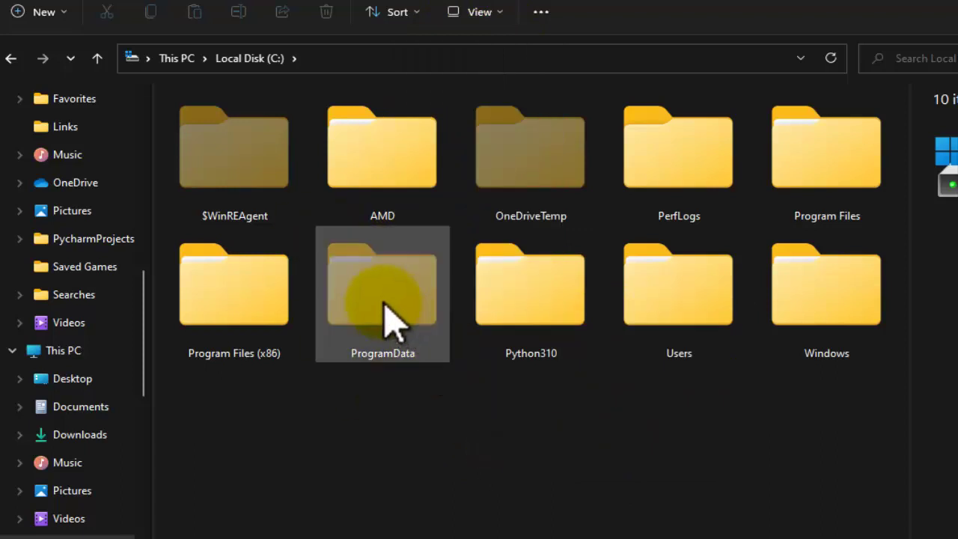
pyautogui.click(476, 14)
pyautogui.click(439, 393)
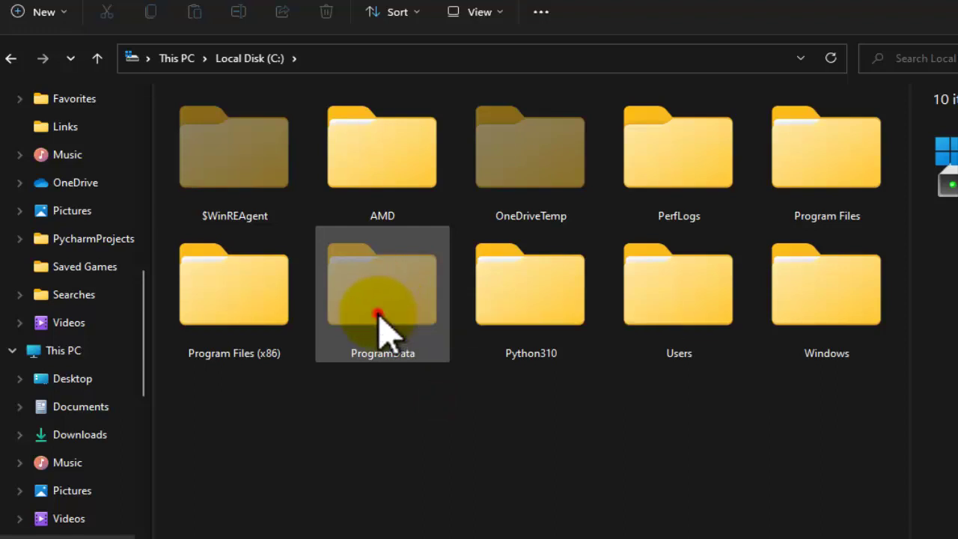
# Step: Go into ProgramData and then its Microsoft folder
pyautogui.doubleClick(378, 317)
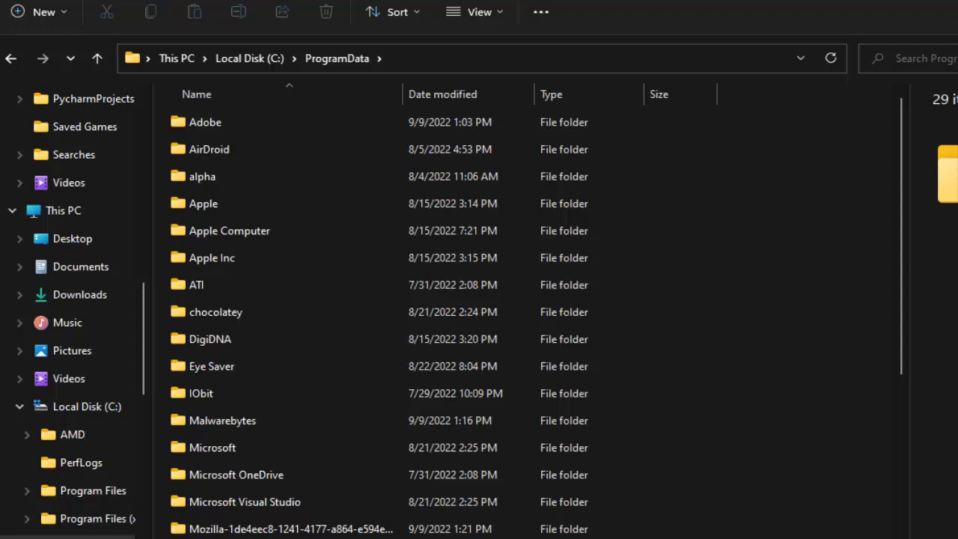
pyautogui.scroll(-2, 300, 374)
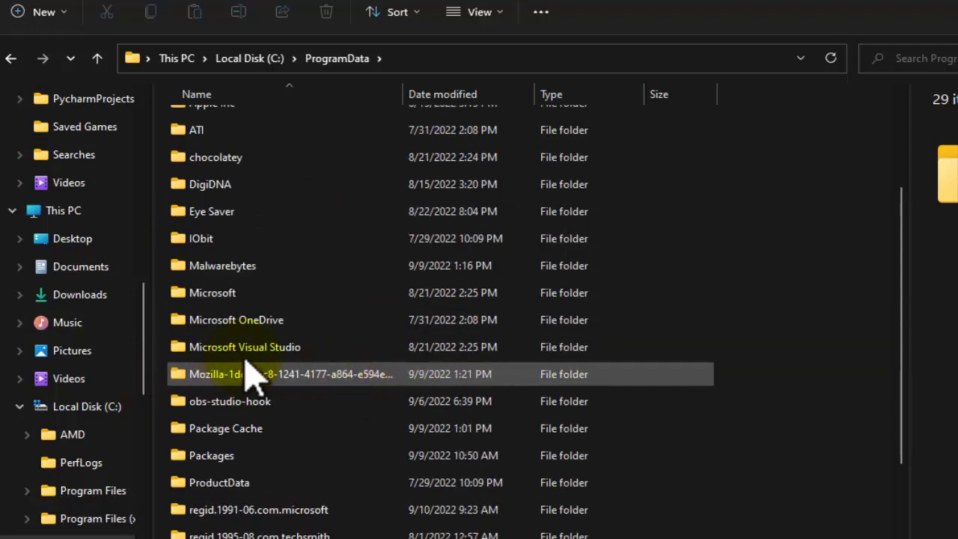
pyautogui.click(224, 303)
pyautogui.keyDown('ctrl'); pyautogui.scroll(1, 229, 318); pyautogui.keyUp('ctrl')
pyautogui.keyDown('ctrl'); pyautogui.scroll(1, 228, 318); pyautogui.keyUp('ctrl')
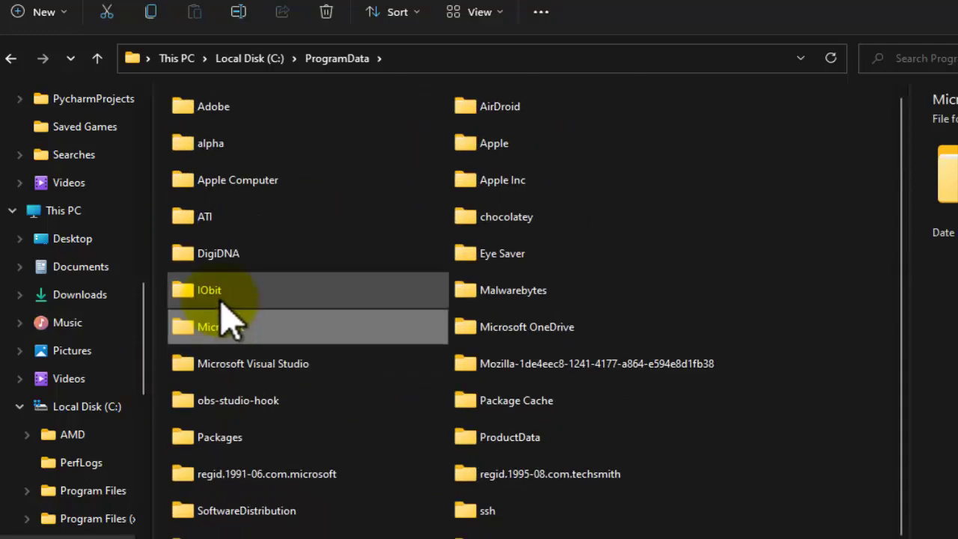
pyautogui.keyDown('ctrl'); pyautogui.scroll(2, 228, 318); pyautogui.keyUp('ctrl')
pyautogui.keyDown('ctrl'); pyautogui.scroll(1, 229, 314); pyautogui.keyUp('ctrl')
pyautogui.scroll(-3, 652, 342)
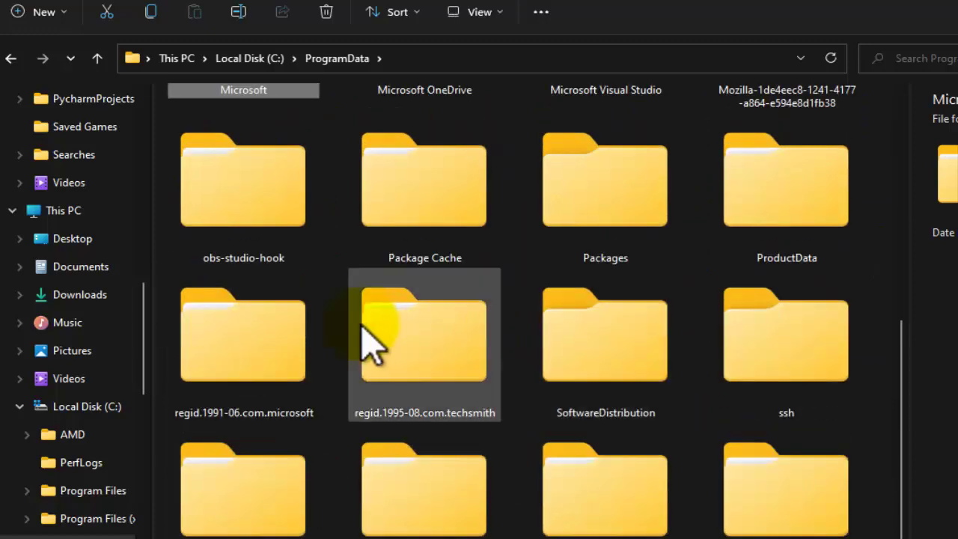
pyautogui.scroll(3, 370, 342)
pyautogui.scroll(-2, 340, 284)
pyautogui.doubleClick(257, 388)
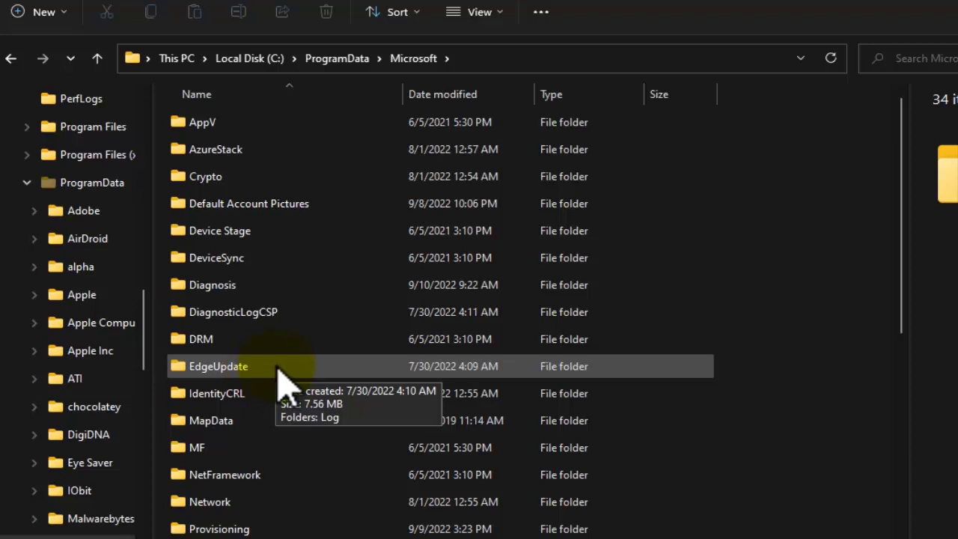
# Step: Enter Windows Defender and attempt to open Scans, raising the permission prompt
pyautogui.scroll(-3, 266, 363)
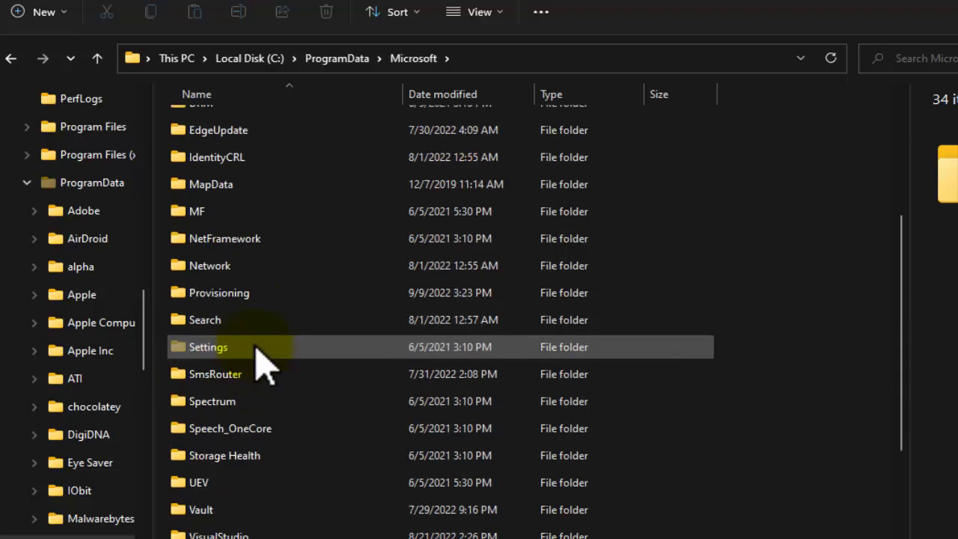
pyautogui.scroll(-1, 263, 359)
pyautogui.scroll(-2, 258, 374)
pyautogui.click(248, 404)
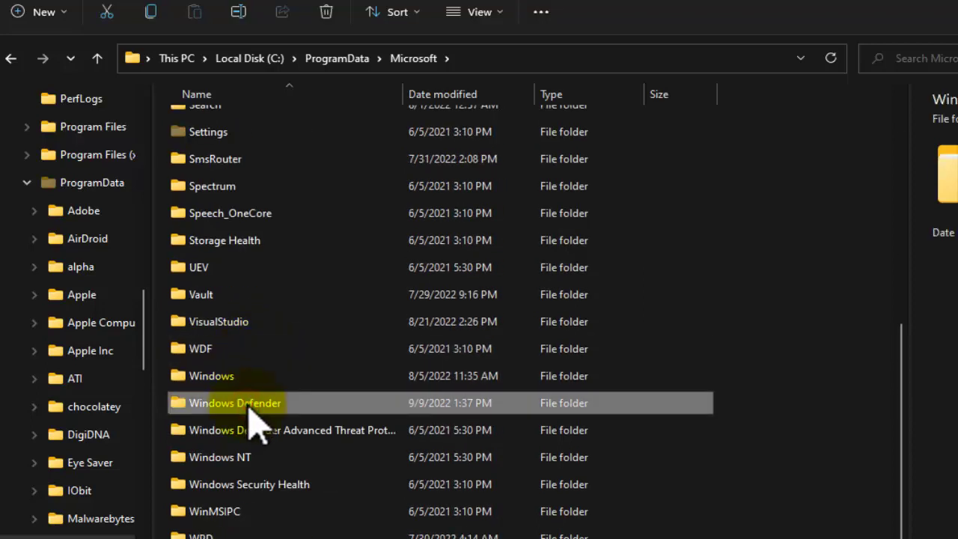
pyautogui.doubleClick(255, 404)
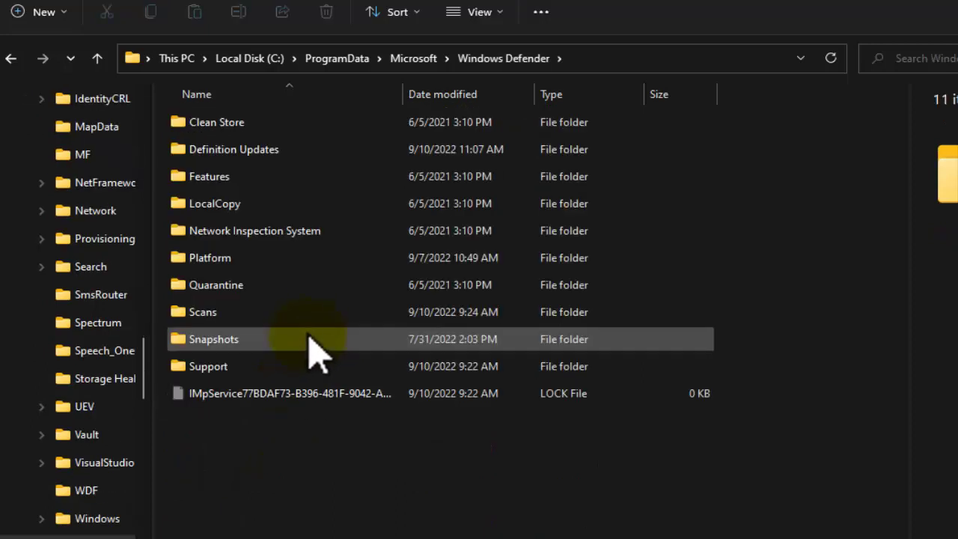
pyautogui.click(263, 297)
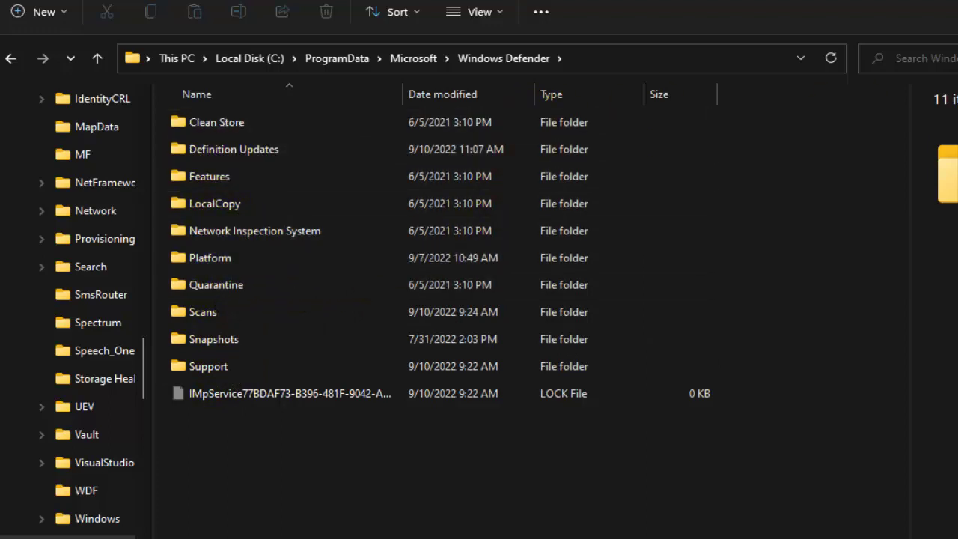
pyautogui.click(182, 317)
pyautogui.doubleClick(181, 316)
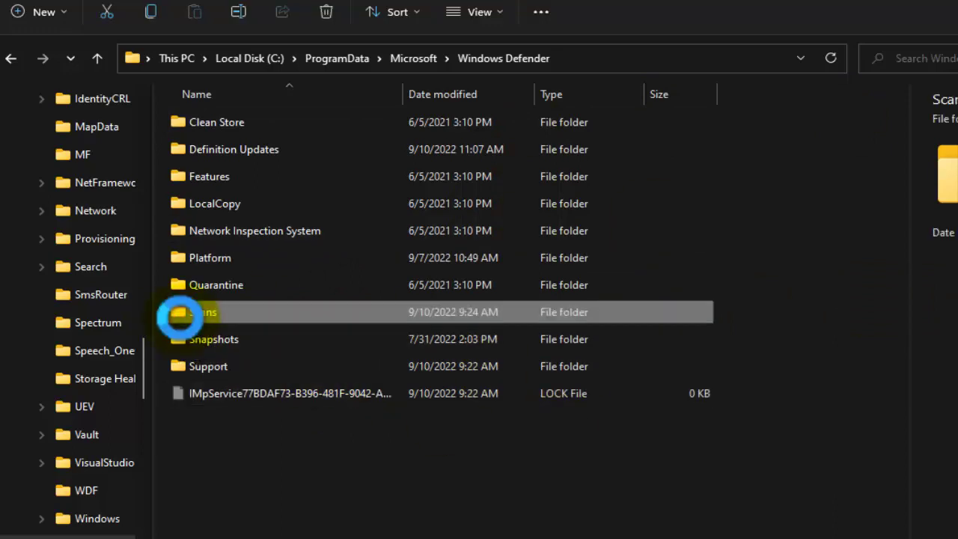
pyautogui.doubleClick(180, 314)
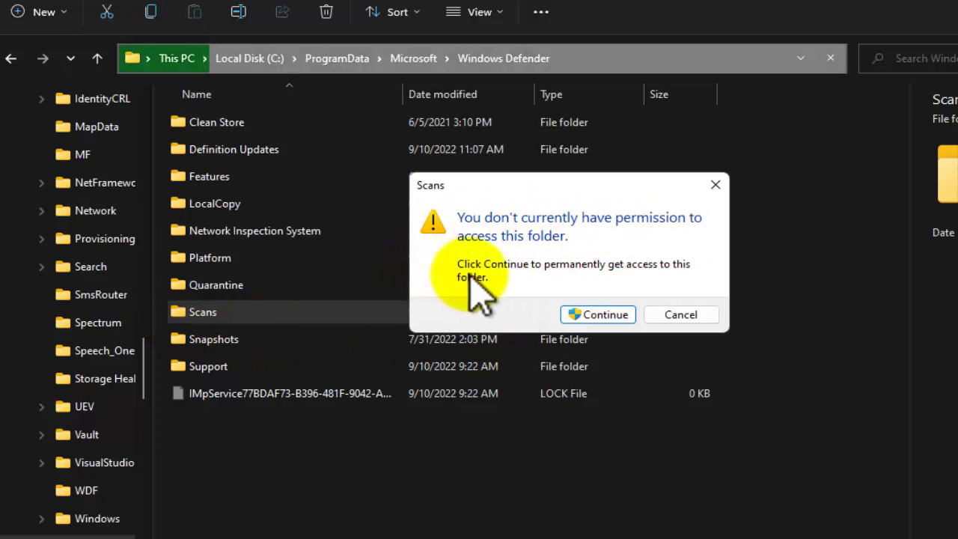
# Step: Grant permanent access to the Scans folder and look into its nested Scans subfolder
pyautogui.click(598, 314)
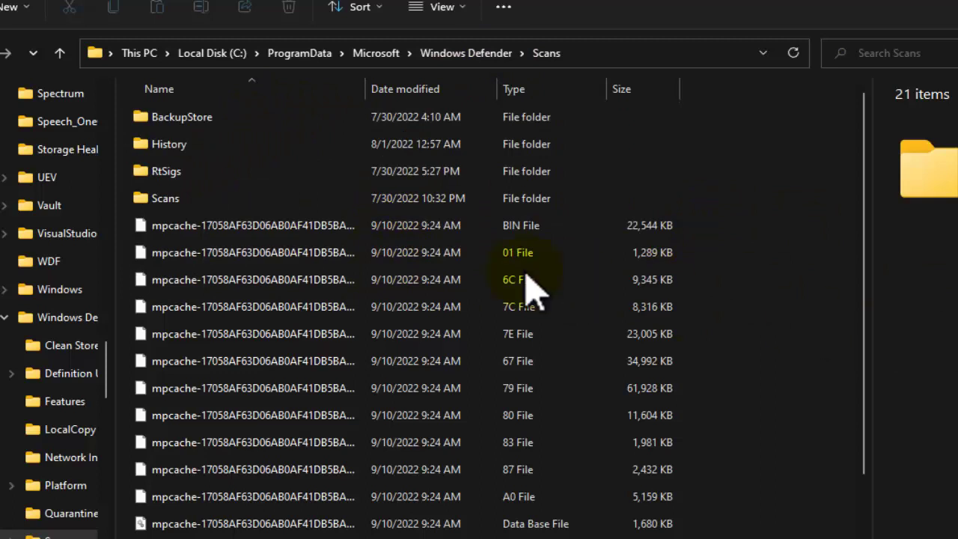
pyautogui.scroll(-2, 298, 225)
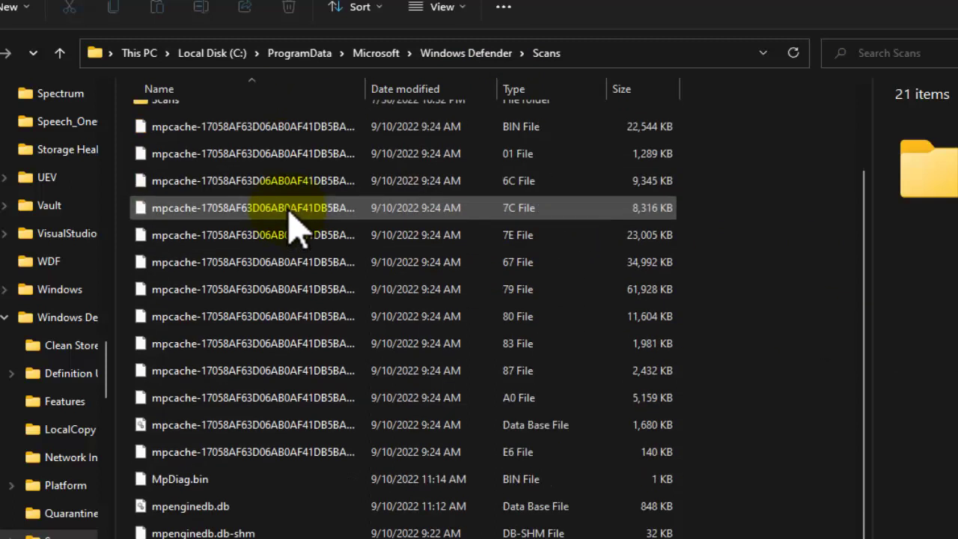
pyautogui.scroll(2, 290, 211)
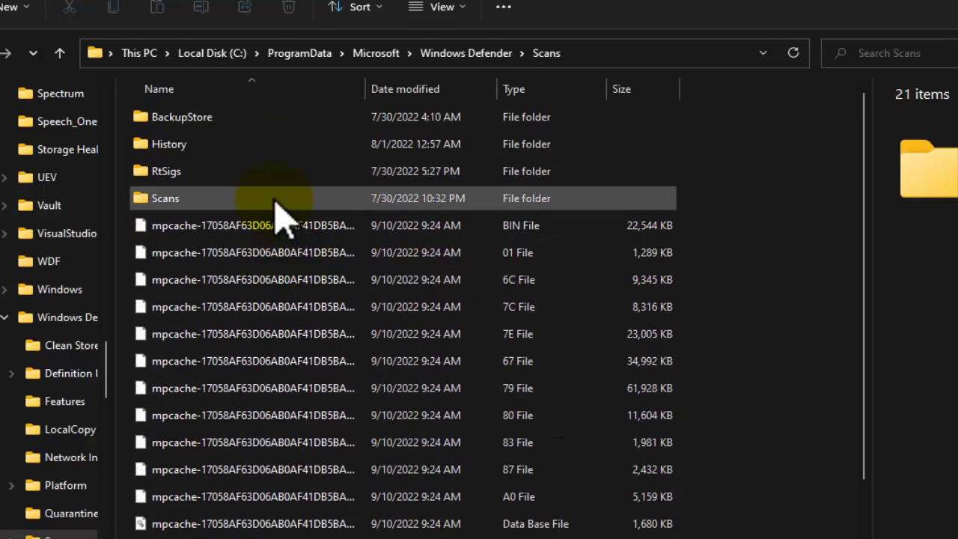
pyautogui.doubleClick(274, 200)
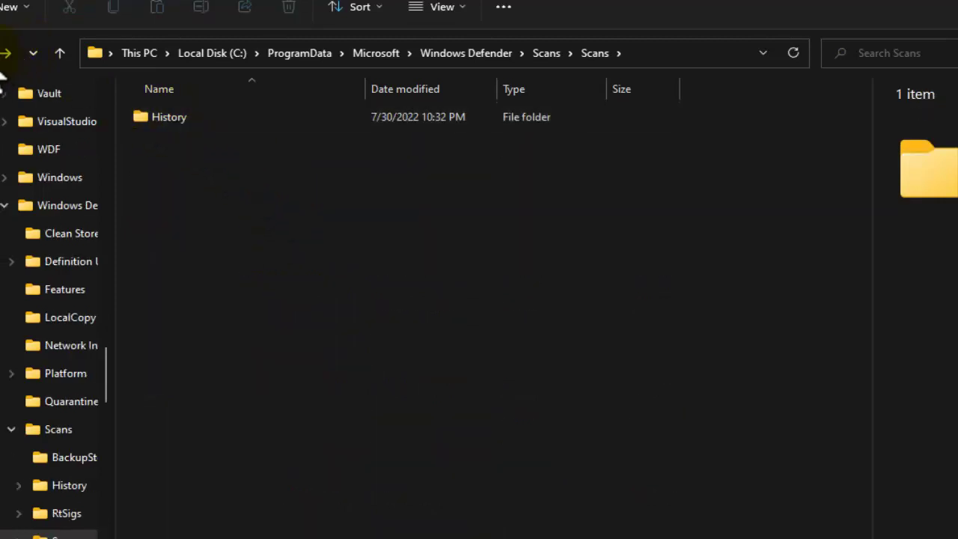
pyautogui.hotkey('alt', 'Left')
# Step: Browse nested Scans > History > CacheManager, then step back toward Scans
pyautogui.doubleClick(204, 201)
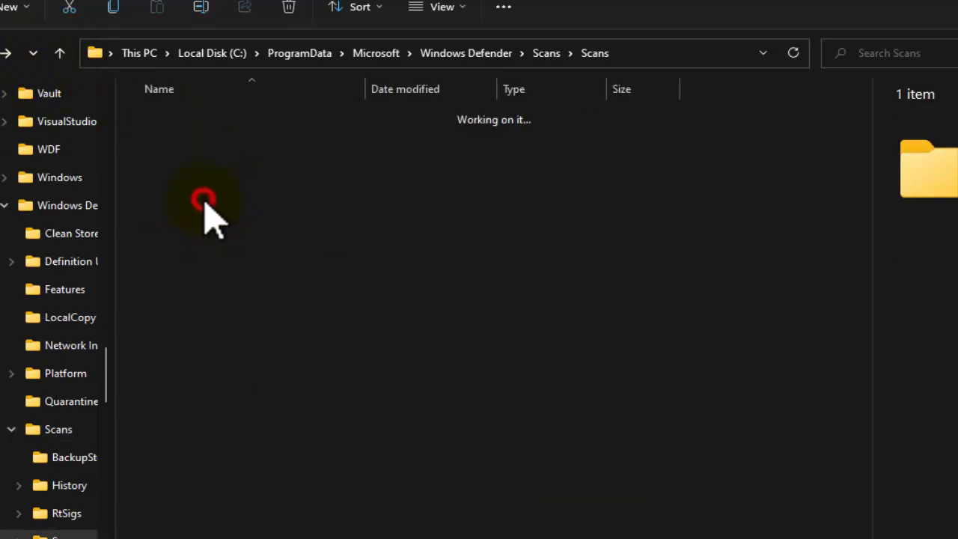
pyautogui.doubleClick(166, 120)
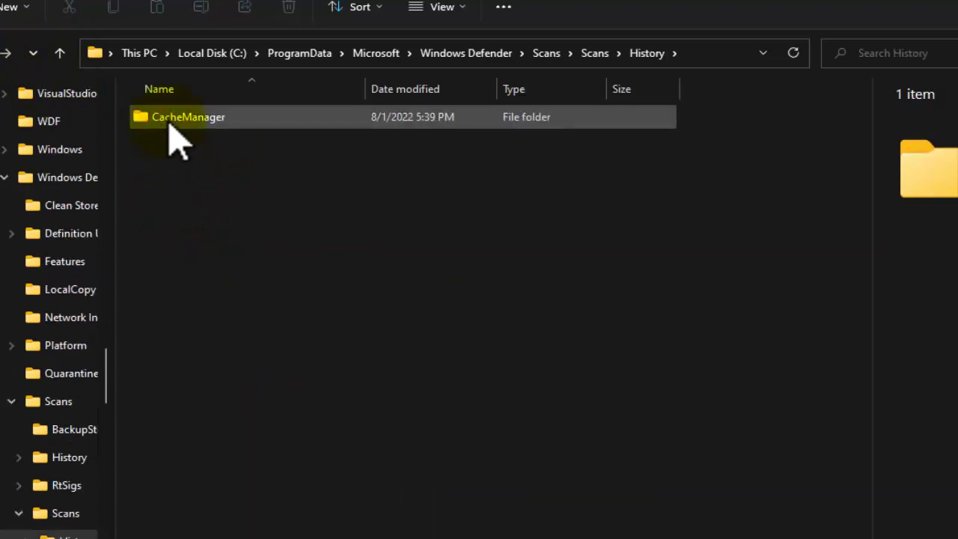
pyautogui.doubleClick(167, 120)
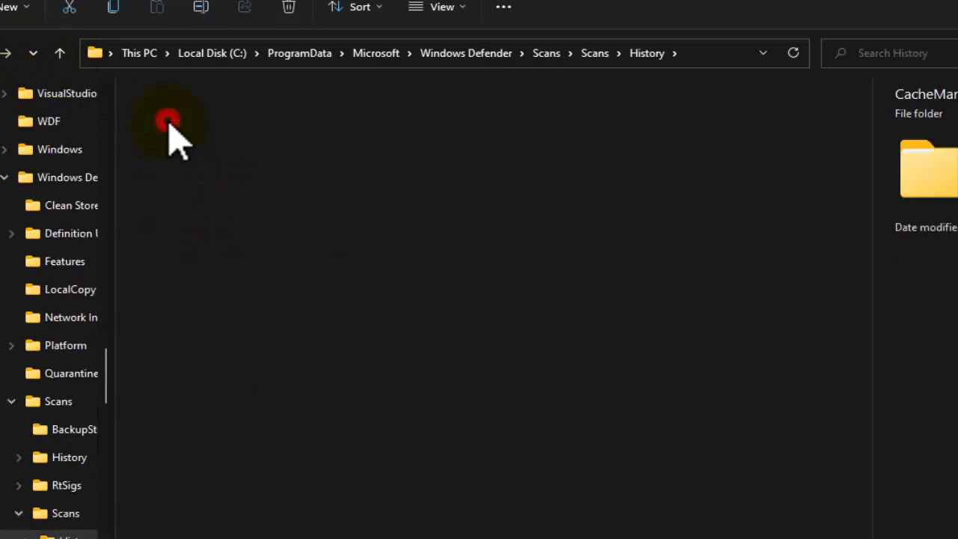
pyautogui.click(6, 53)
pyautogui.click(6, 53)
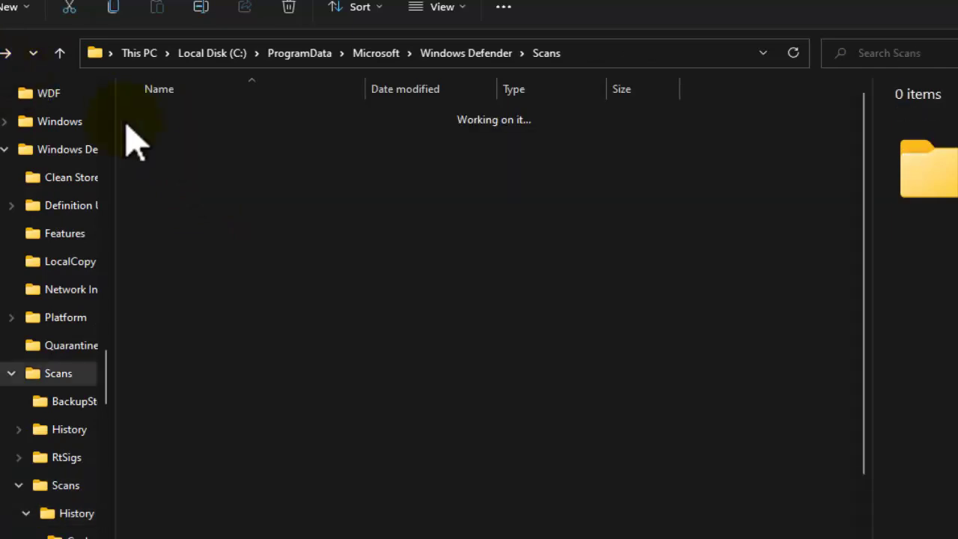
pyautogui.doubleClick(169, 145)
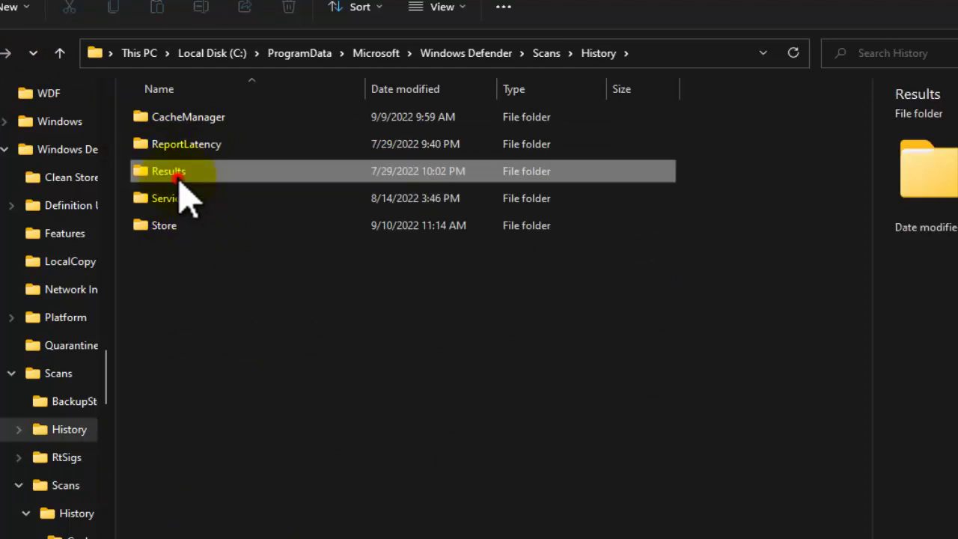
pyautogui.doubleClick(178, 175)
pyautogui.click(6, 52)
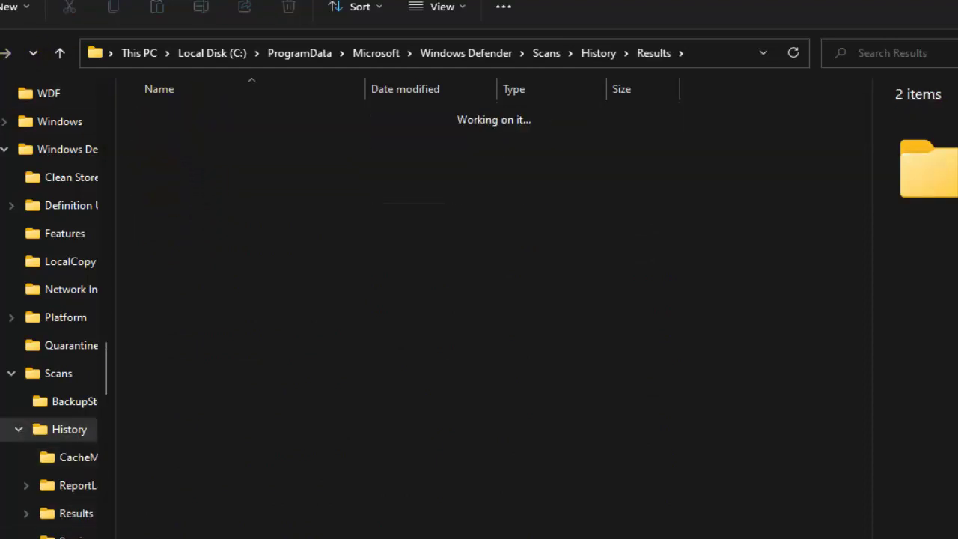
pyautogui.doubleClick(158, 118)
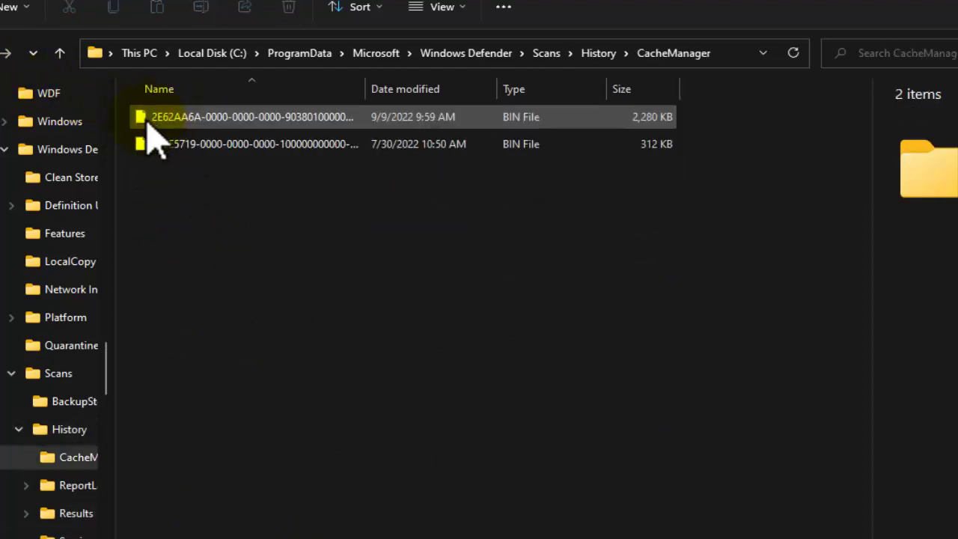
pyautogui.click(6, 53)
pyautogui.click(6, 53)
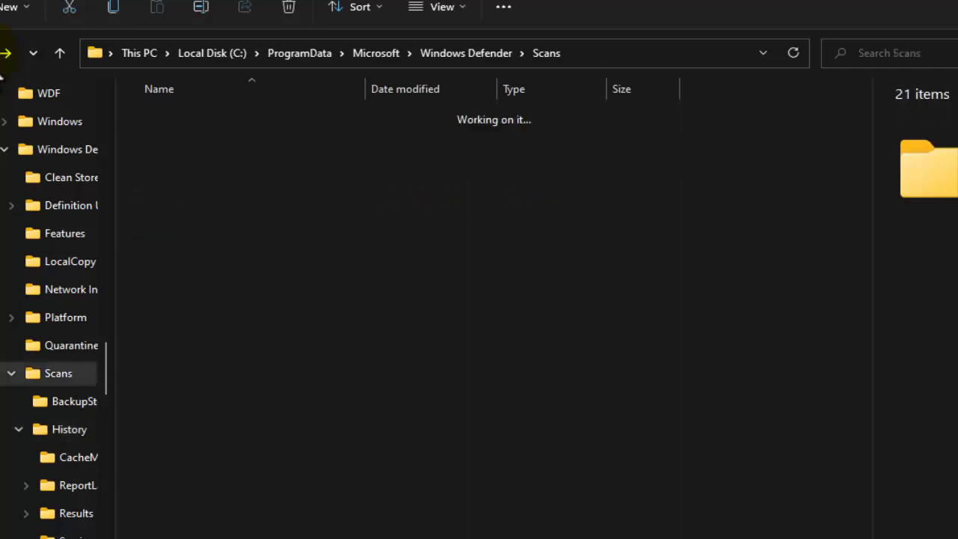
pyautogui.doubleClick(160, 119)
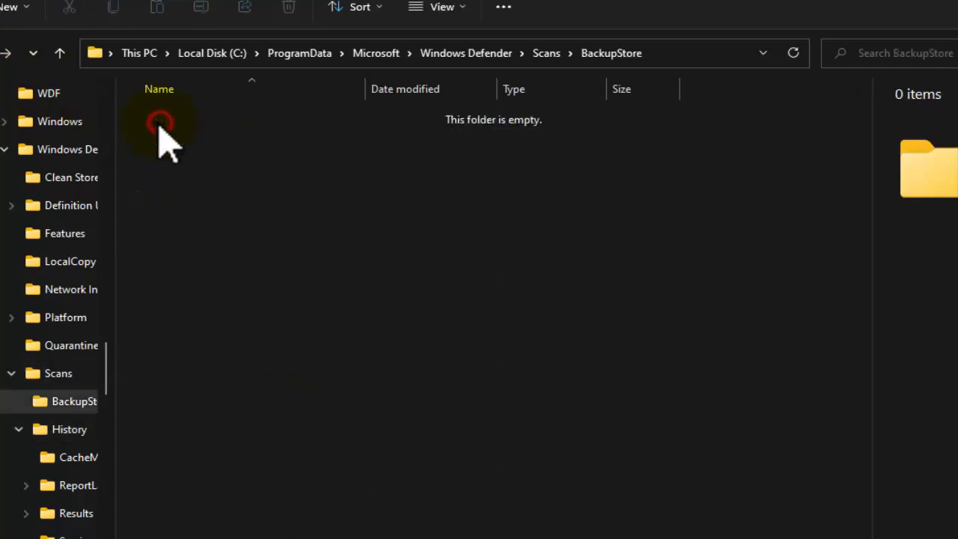
pyautogui.click(6, 52)
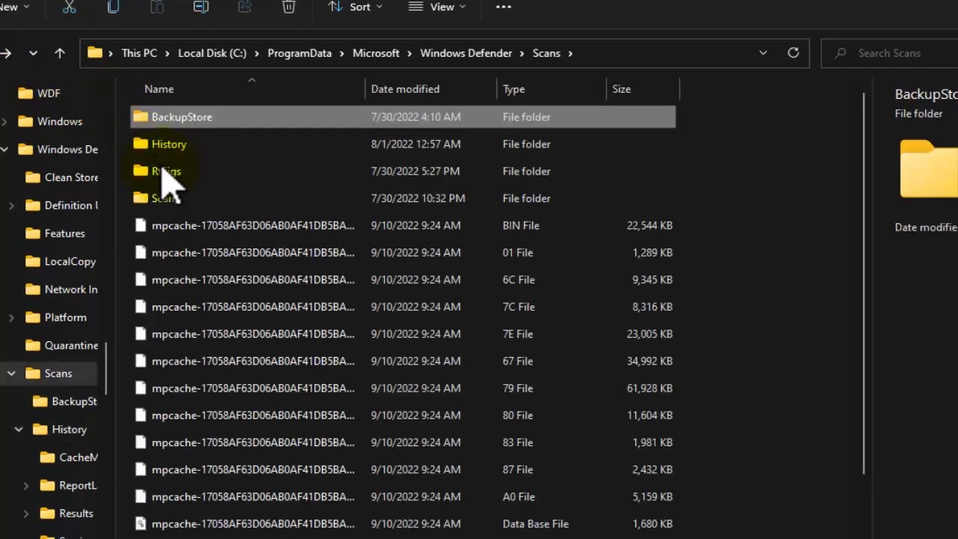
pyautogui.doubleClick(160, 168)
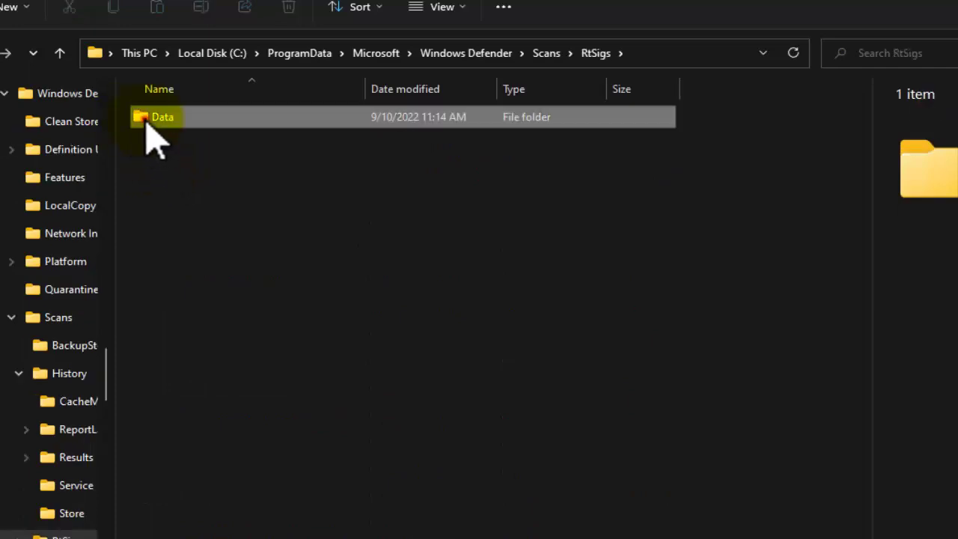
pyautogui.doubleClick(147, 120)
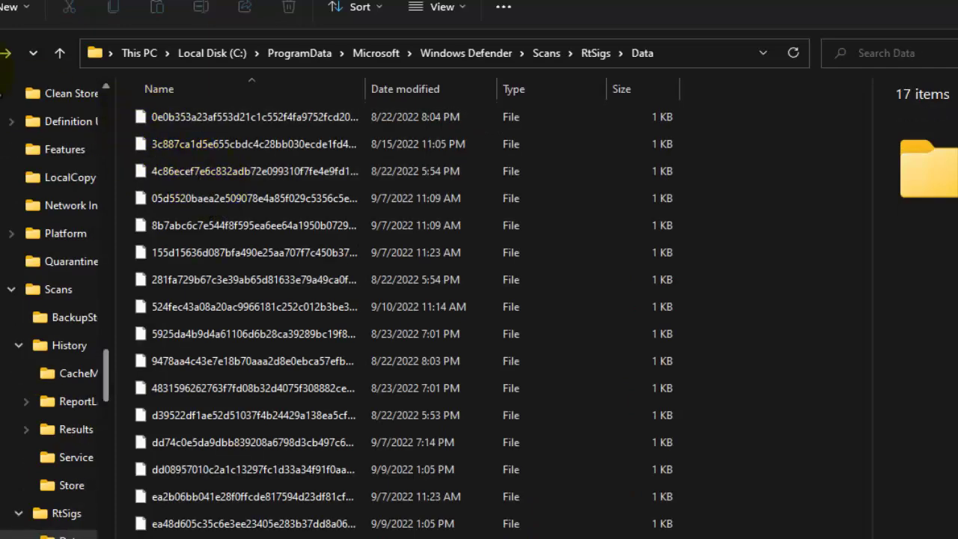
pyautogui.click(6, 52)
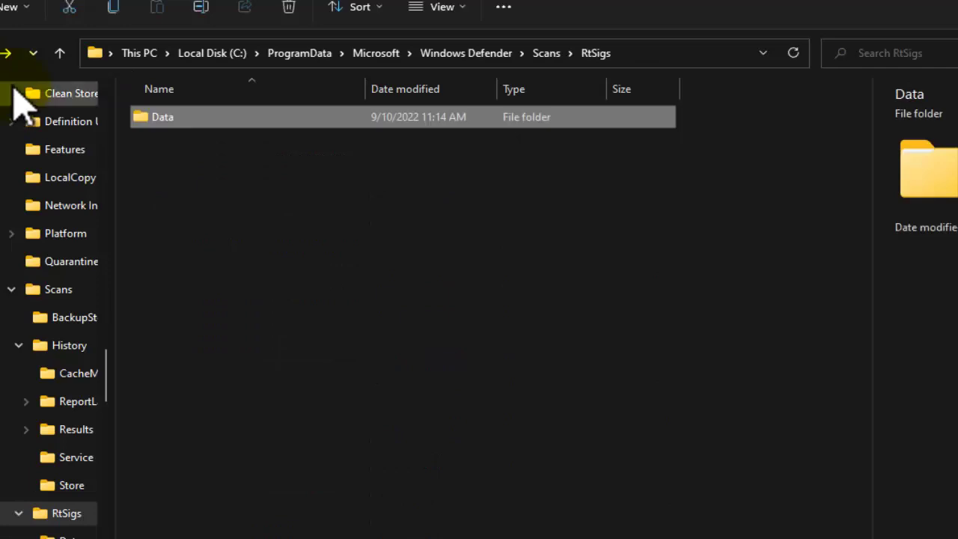
pyautogui.click(6, 52)
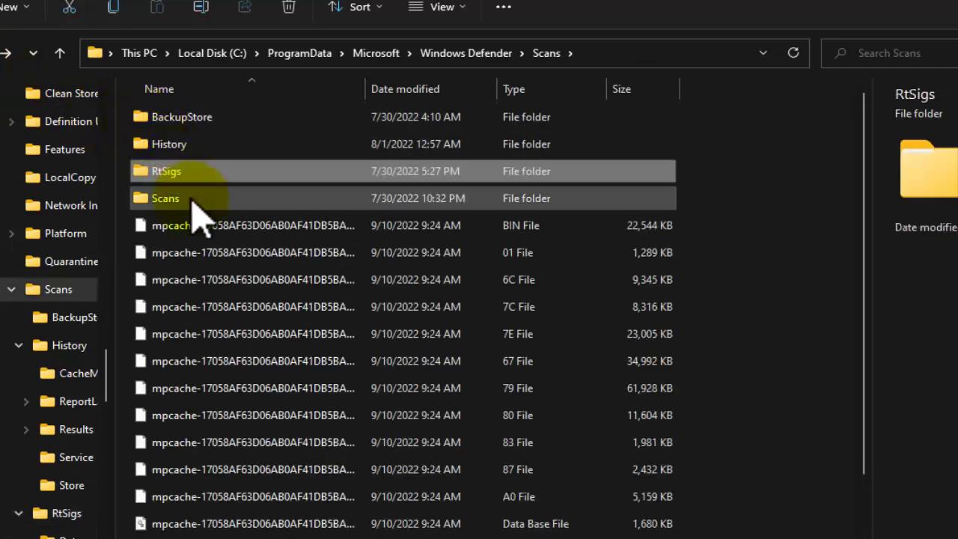
pyautogui.click(191, 197)
pyautogui.doubleClick(191, 197)
pyautogui.doubleClick(169, 123)
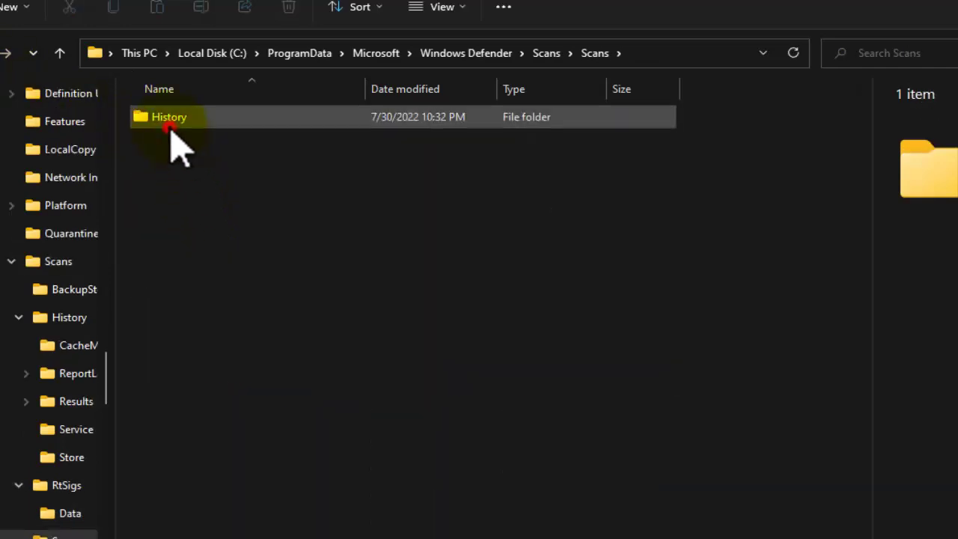
pyautogui.doubleClick(173, 124)
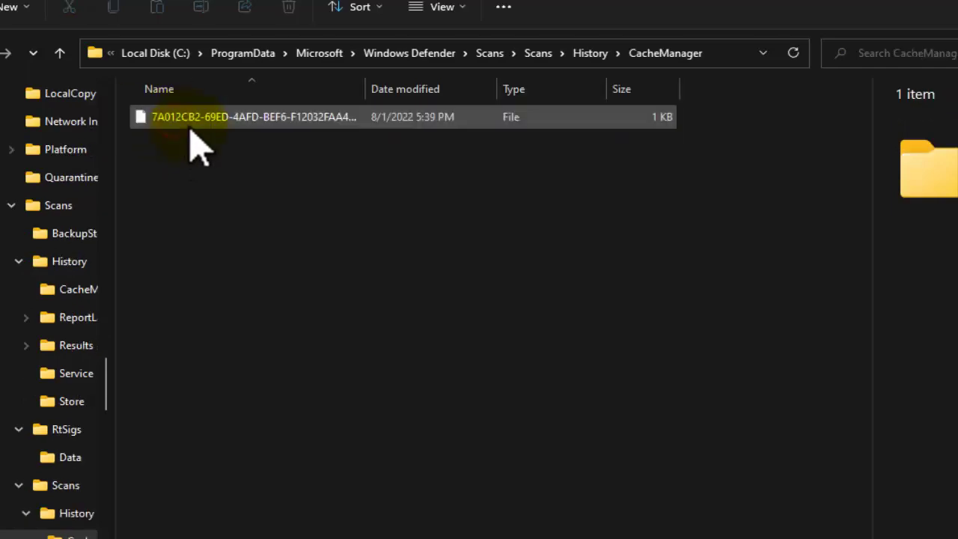
pyautogui.click(6, 52)
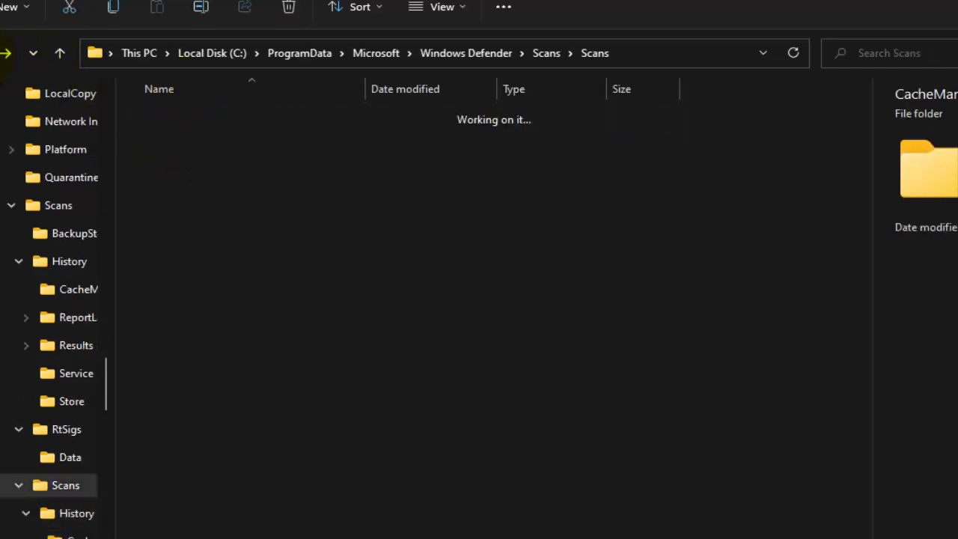
pyautogui.click(6, 53)
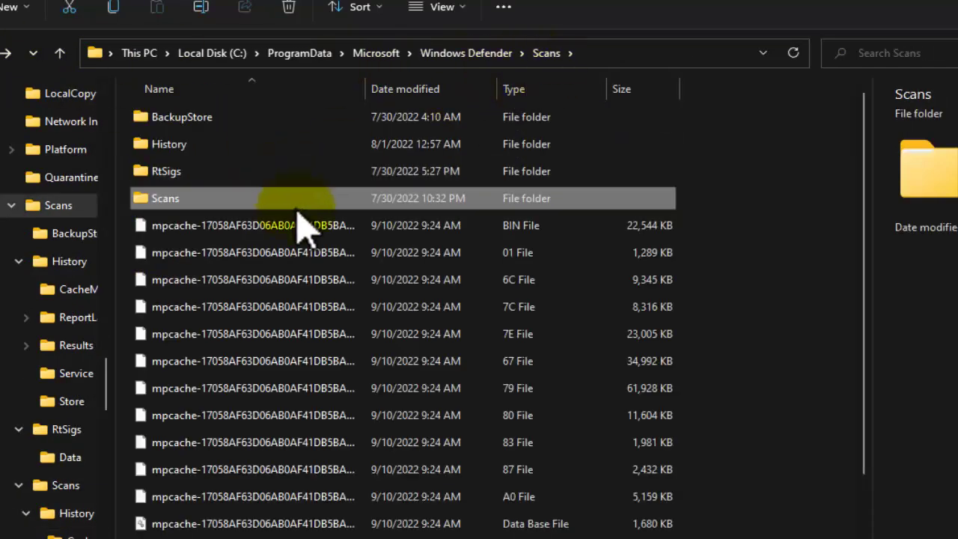
pyautogui.scroll(-2, 303, 221)
pyautogui.scroll(2, 303, 222)
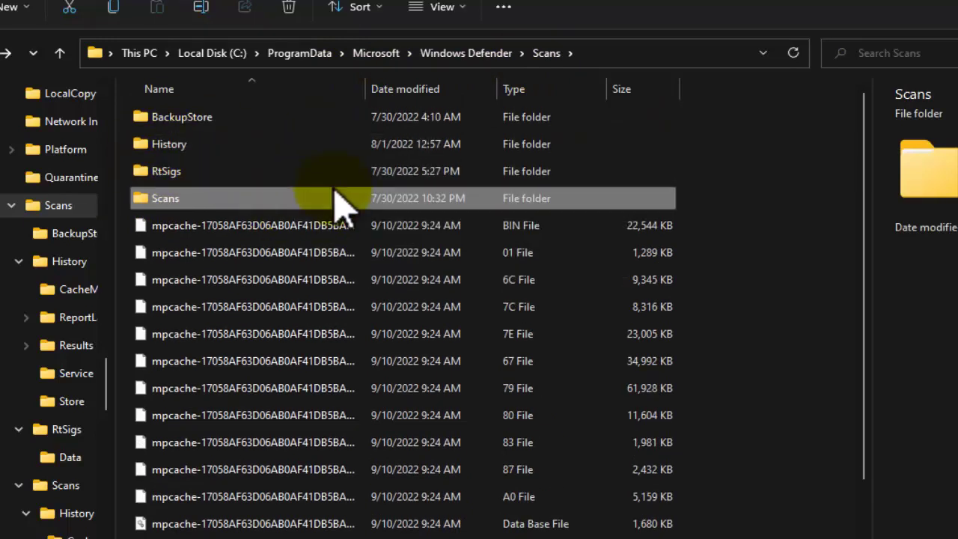
pyautogui.keyDown('ctrl'); pyautogui.click(441, 143); pyautogui.keyUp('ctrl')
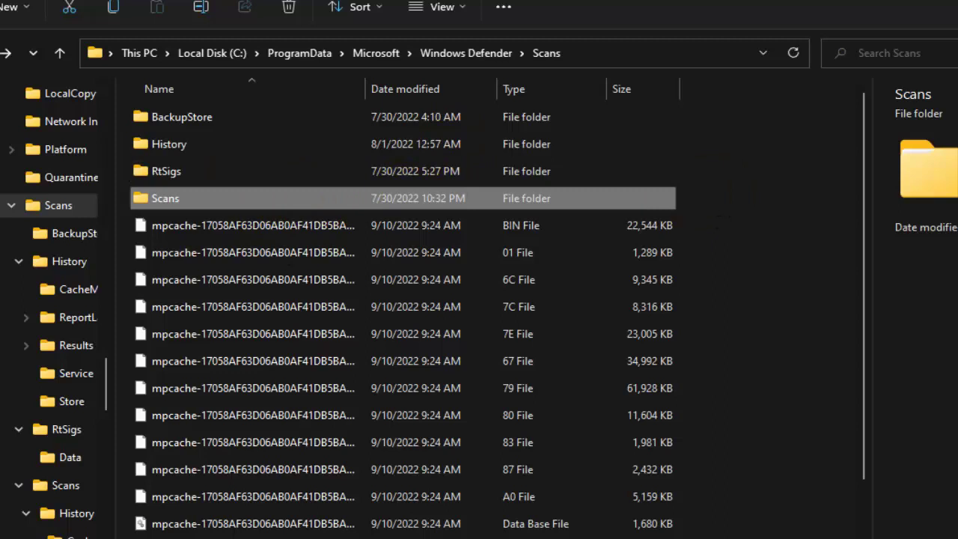